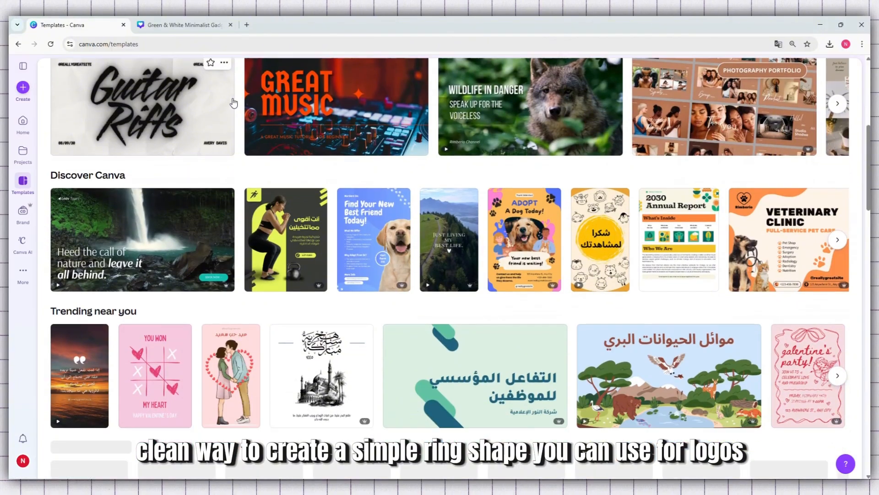
{"action": "scroll", "coordinate": [233, 102], "scroll_direction": "down", "scroll_amount": 4}
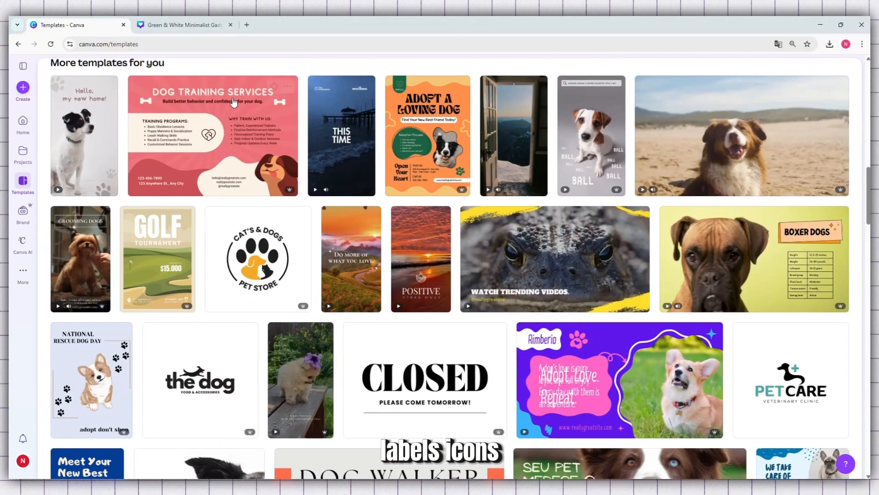
Step: Browse the template gallery and preview the Beige And Yellow Playful Dogs Rescue Facebook Post template
{"action": "mouse_move", "coordinate": [740, 147]}
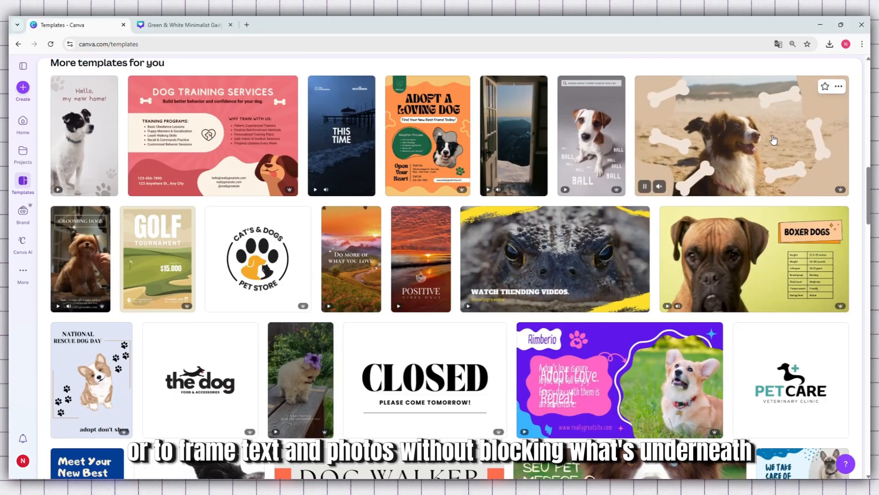
{"action": "scroll", "coordinate": [773, 139], "scroll_direction": "down", "scroll_amount": 3}
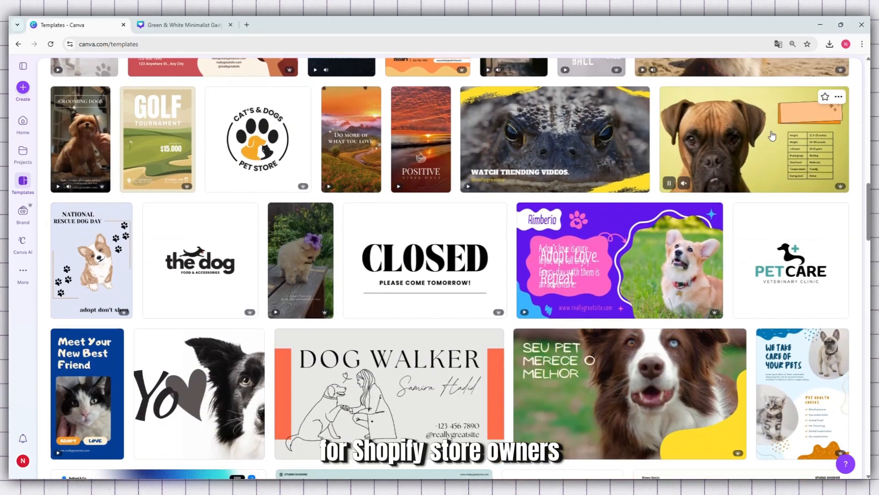
{"action": "scroll", "coordinate": [773, 134], "scroll_direction": "down", "scroll_amount": 3}
{"action": "scroll", "coordinate": [773, 132], "scroll_direction": "down", "scroll_amount": 2}
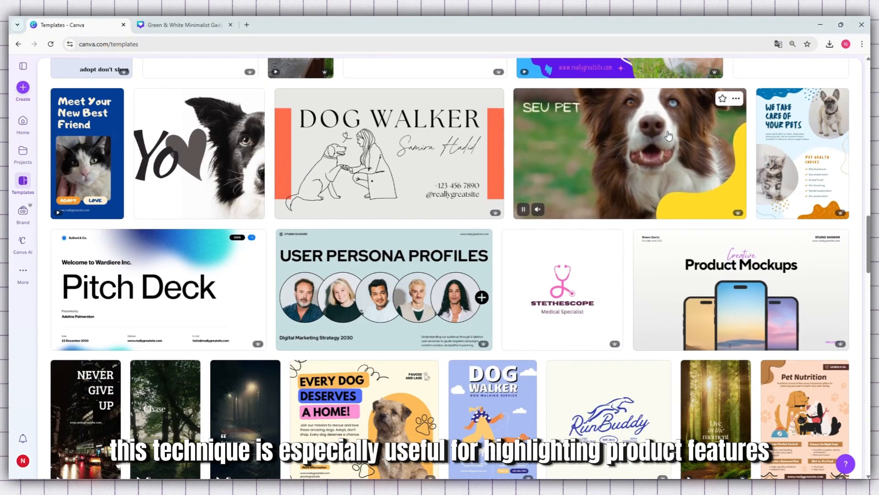
{"action": "scroll", "coordinate": [353, 190], "scroll_direction": "down", "scroll_amount": 3}
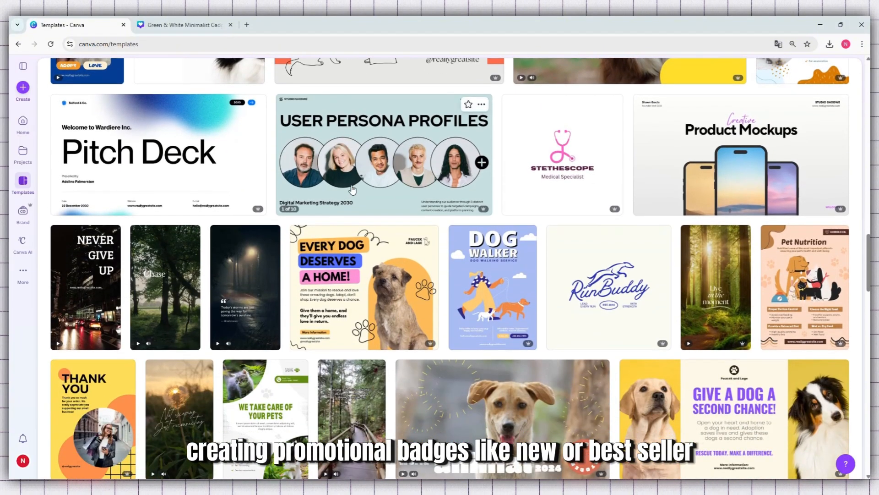
{"action": "scroll", "coordinate": [353, 190], "scroll_direction": "down", "scroll_amount": 1}
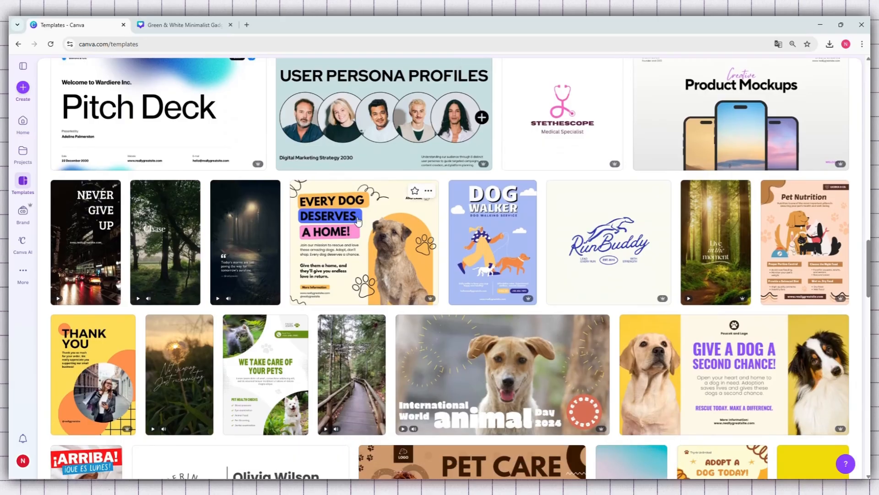
{"action": "left_click", "coordinate": [353, 190]}
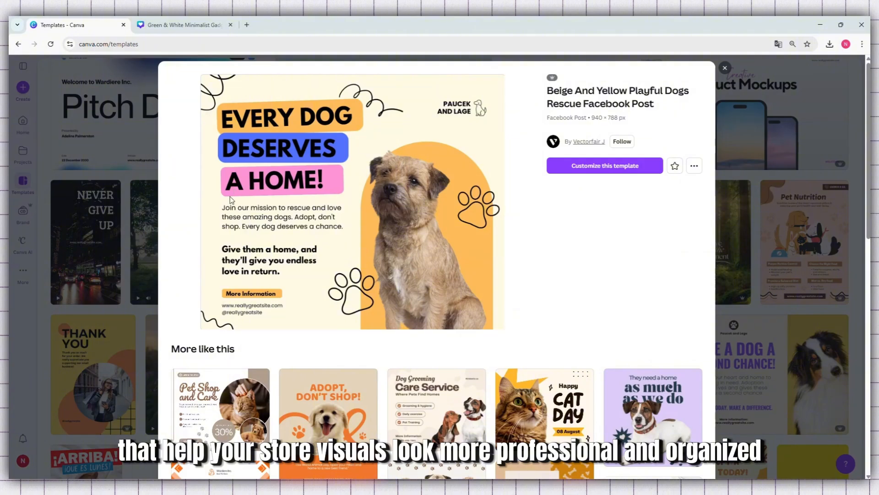
{"action": "left_click", "coordinate": [725, 68]}
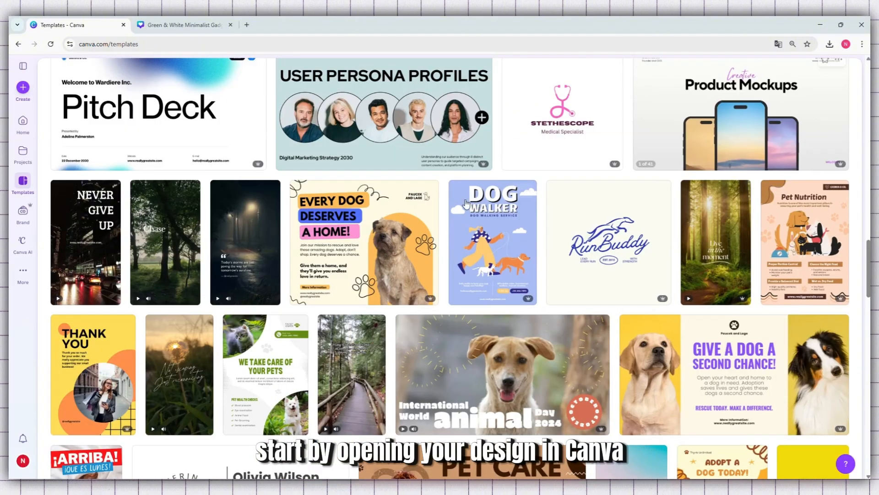
{"action": "scroll", "coordinate": [289, 129], "scroll_direction": "down", "scroll_amount": 2}
Step: Switch to the open Green & White Minimalist Gadget Review Youtube Thumbnail design
{"action": "left_click", "coordinate": [185, 26]}
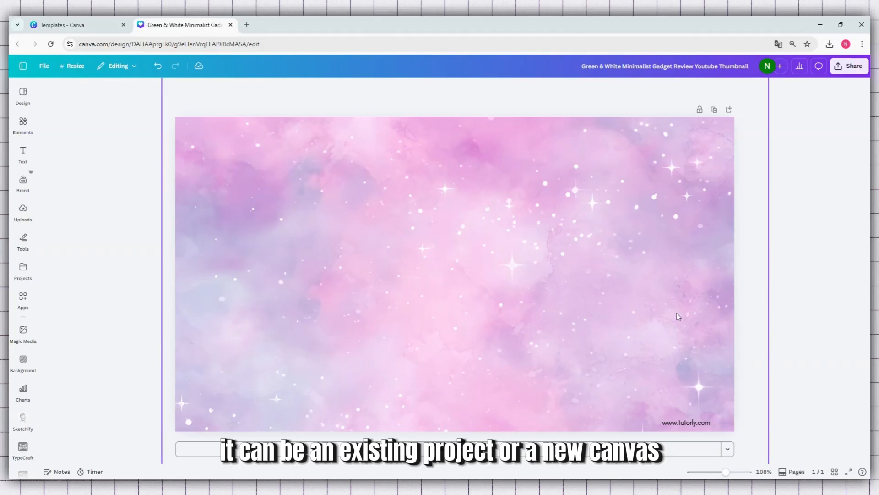
{"action": "left_click", "coordinate": [396, 246]}
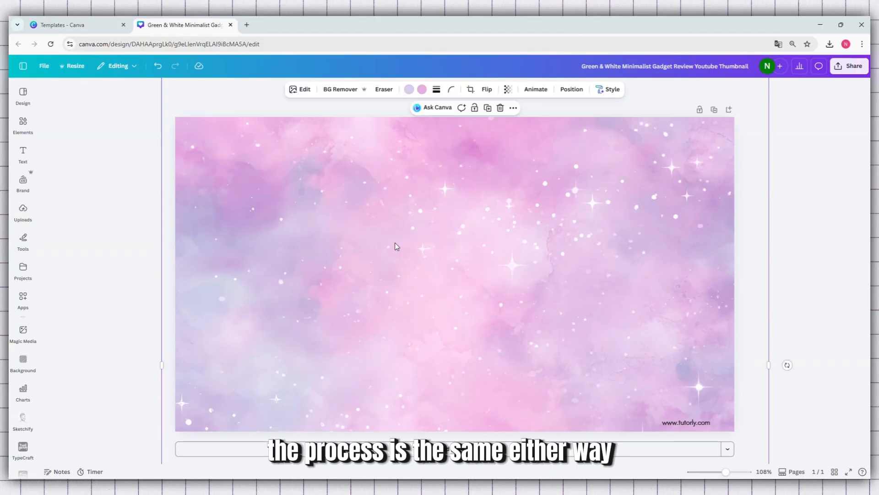
{"action": "left_click", "coordinate": [791, 232]}
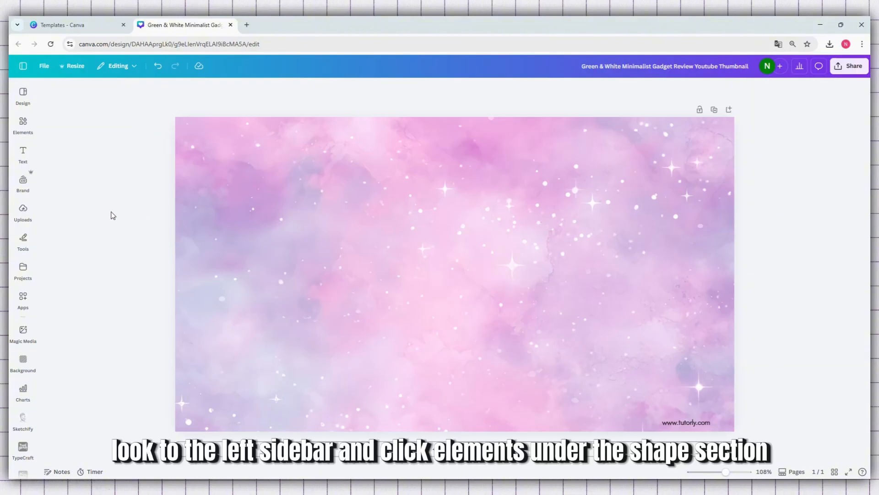
Step: Clear the background search in the elements library and add a circle from the basic shapes to the canvas
{"action": "left_click", "coordinate": [23, 123]}
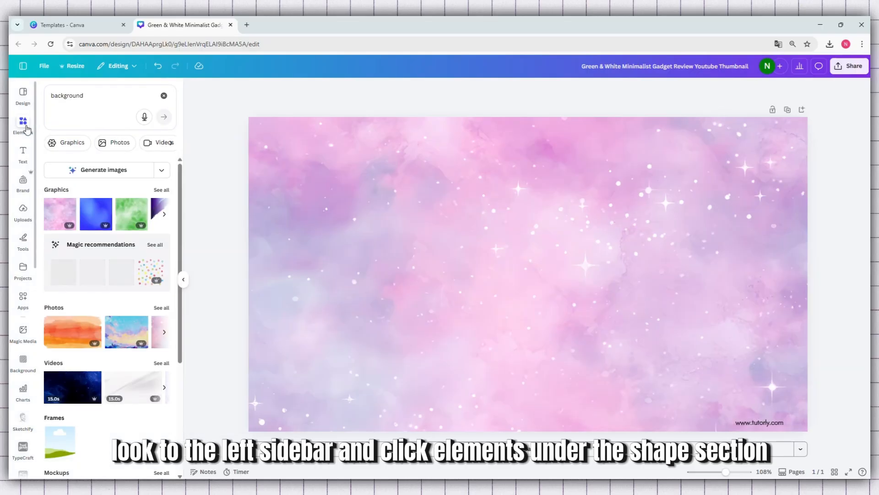
{"action": "left_click", "coordinate": [163, 96]}
{"action": "left_click", "coordinate": [65, 286]}
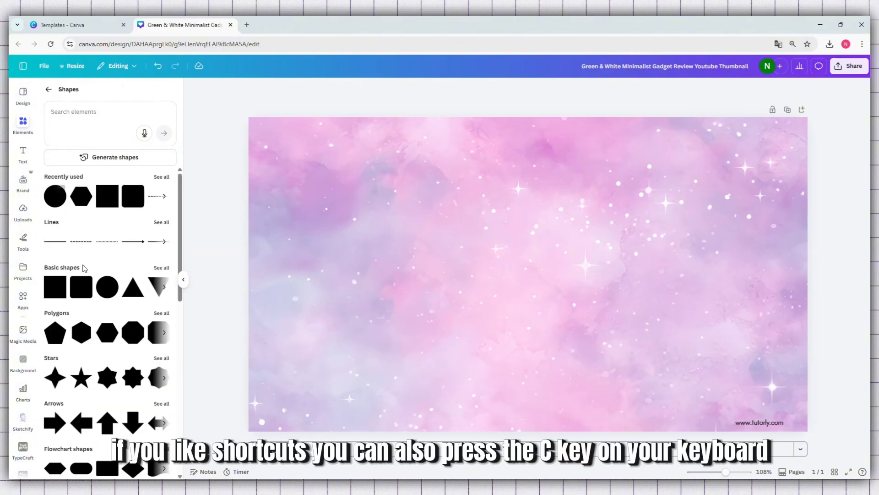
{"action": "key", "text": "c"}
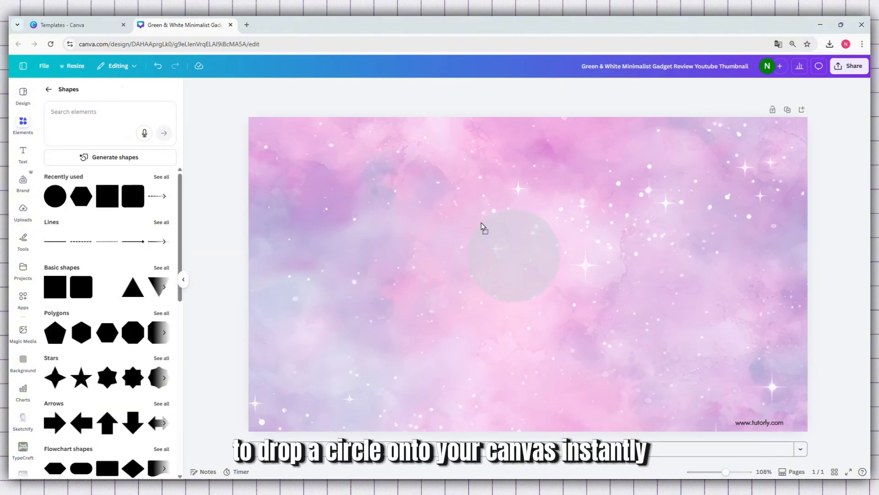
Step: Enlarge the circle to about three quarters of the canvas height and place it near the middle of the canvas
{"action": "left_click_drag", "start_coordinate": [569, 207], "coordinate": [728, 165]}
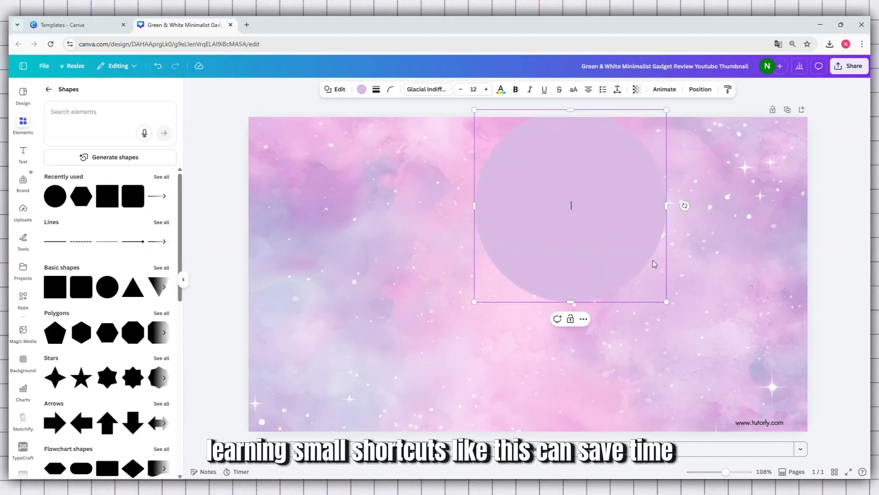
{"action": "left_click_drag", "start_coordinate": [653, 260], "coordinate": [620, 328]}
{"action": "left_click_drag", "start_coordinate": [437, 369], "coordinate": [402, 412]}
{"action": "left_click_drag", "start_coordinate": [496, 335], "coordinate": [517, 310]}
Step: Fill the circle with the violet default solid color
{"action": "left_click", "coordinate": [362, 89]}
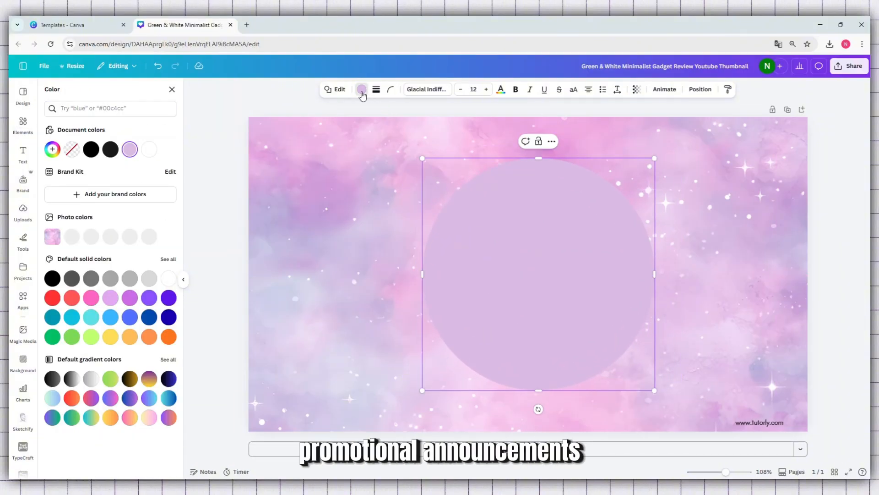
{"action": "left_click", "coordinate": [145, 295]}
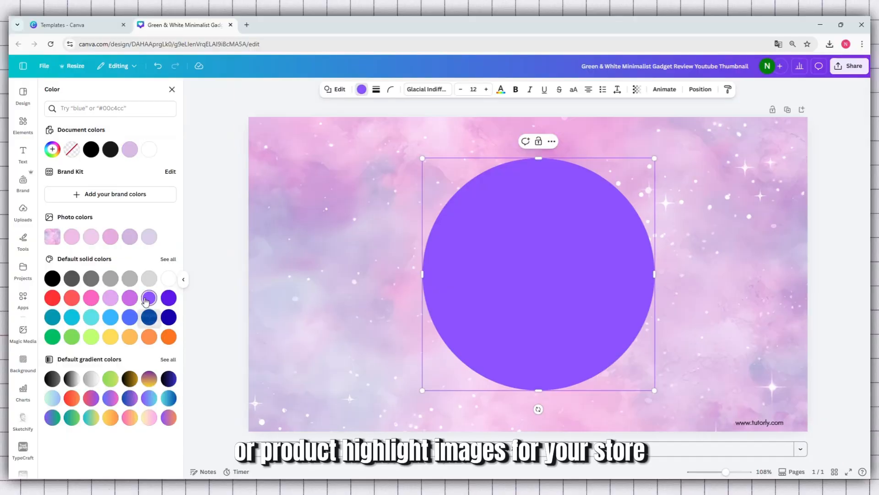
{"action": "left_click", "coordinate": [383, 288]}
{"action": "left_click", "coordinate": [480, 288]}
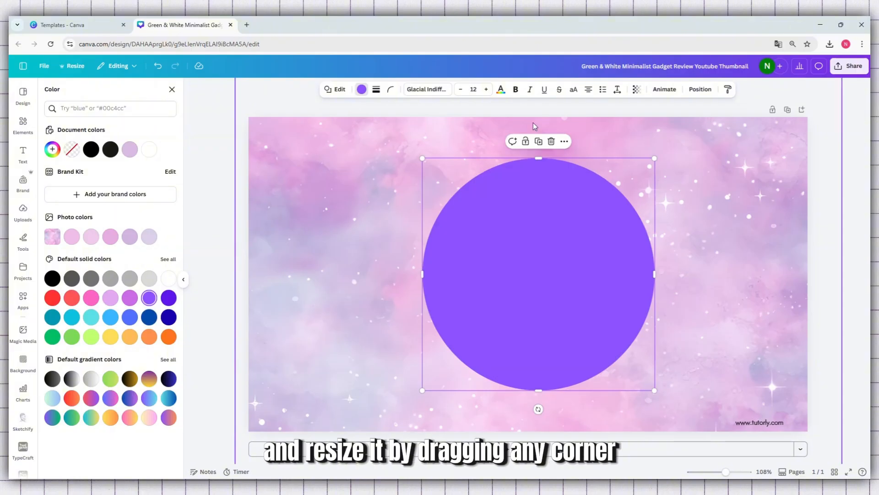
{"action": "left_click", "coordinate": [679, 224]}
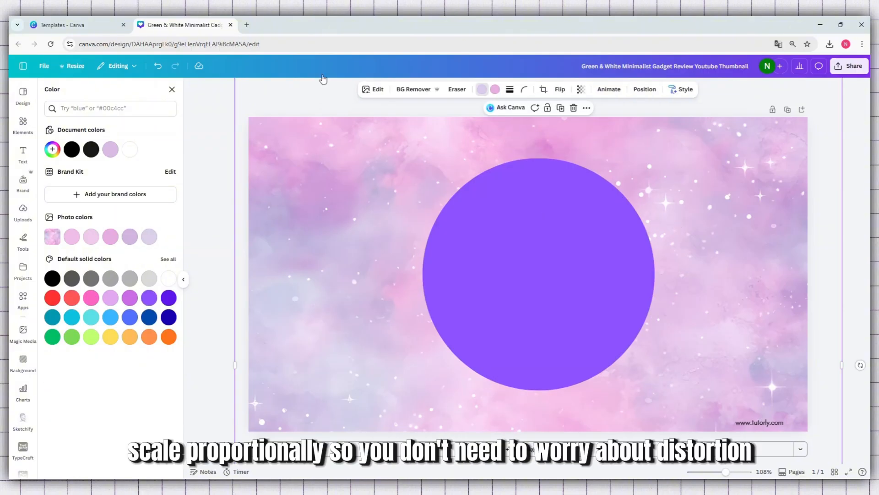
Step: Close the color choices and the elements library to give the canvas more room
{"action": "left_click", "coordinate": [172, 89]}
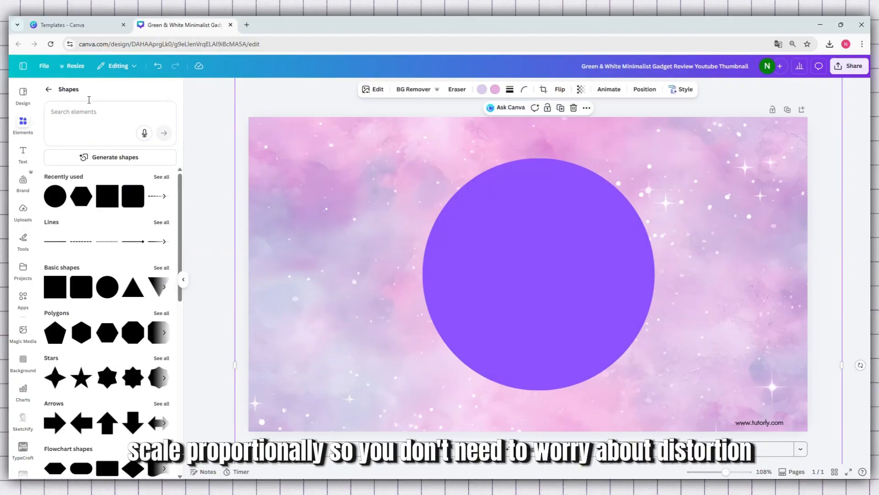
{"action": "left_click", "coordinate": [48, 89]}
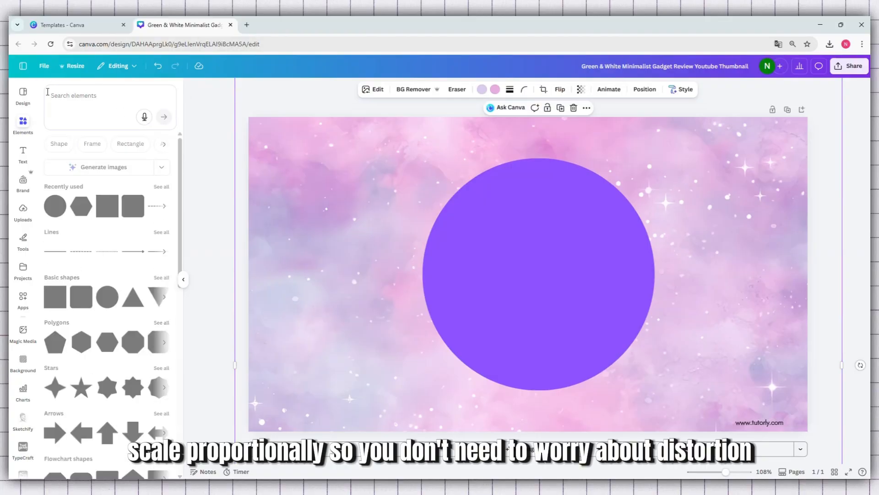
{"action": "left_click", "coordinate": [186, 279]}
Step: Make the circle's interior transparent by setting its fill to no color, trying a black fill in between
{"action": "left_click", "coordinate": [532, 262]}
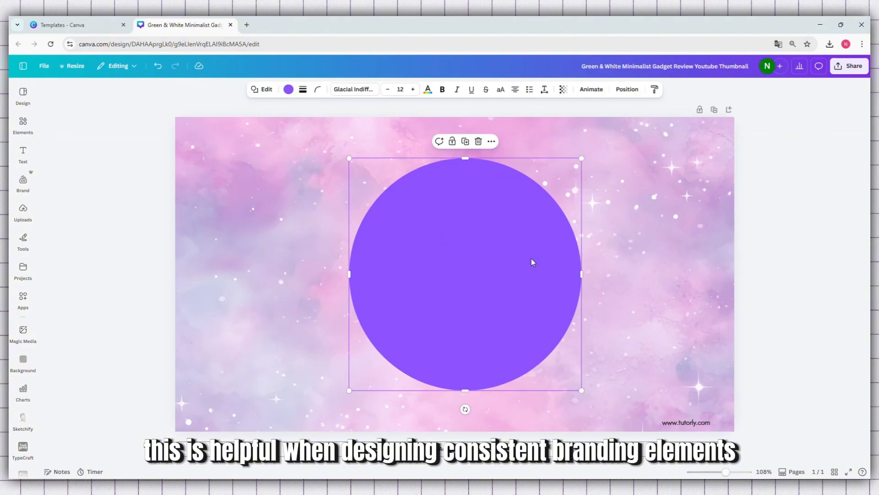
{"action": "mouse_move", "coordinate": [530, 262]}
{"action": "left_mouse_down"}
{"action": "mouse_move", "coordinate": [489, 248]}
{"action": "mouse_move", "coordinate": [528, 254]}
{"action": "mouse_move", "coordinate": [541, 239]}
{"action": "mouse_move", "coordinate": [529, 242]}
{"action": "mouse_move", "coordinate": [528, 261]}
{"action": "left_mouse_up"}
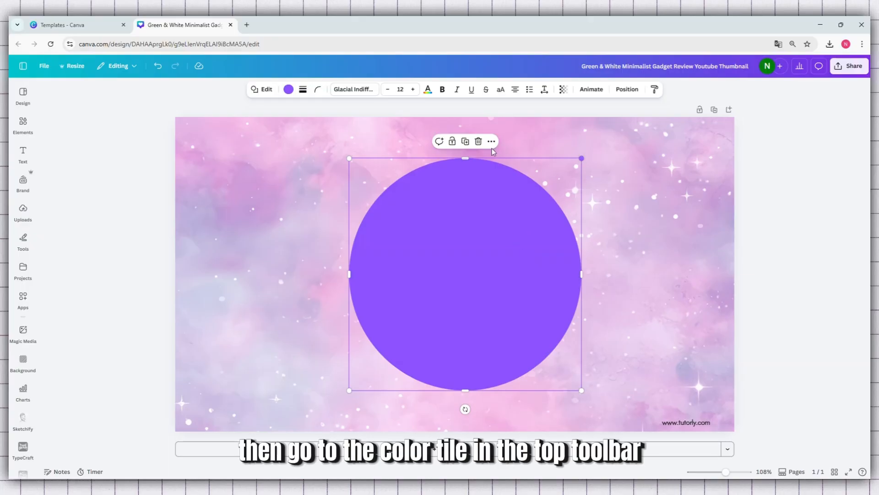
{"action": "left_click", "coordinate": [289, 90]}
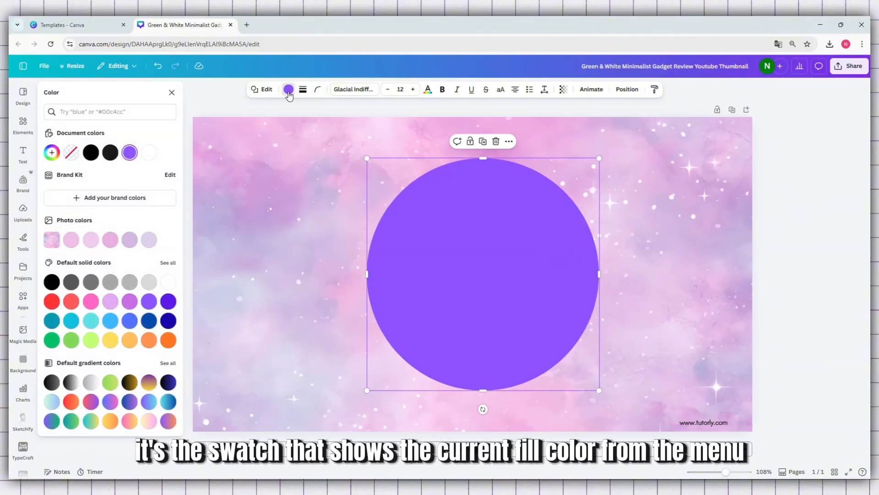
{"action": "left_click", "coordinate": [71, 157]}
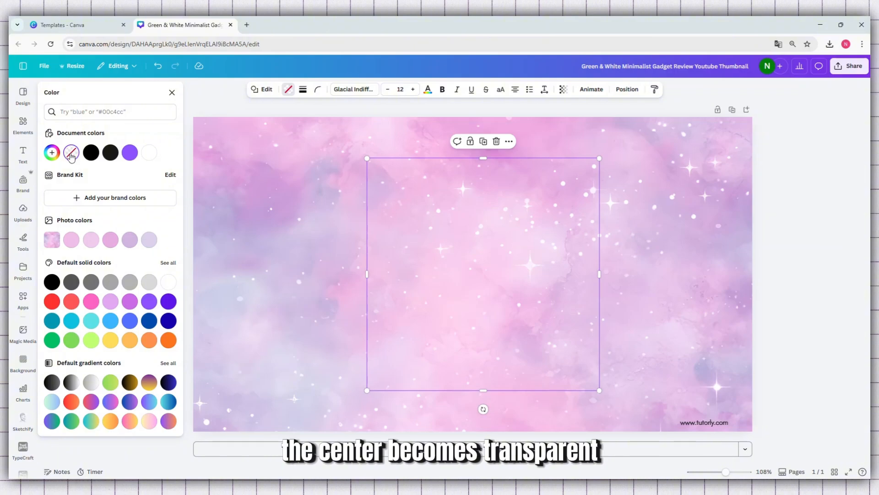
{"action": "left_click", "coordinate": [91, 154]}
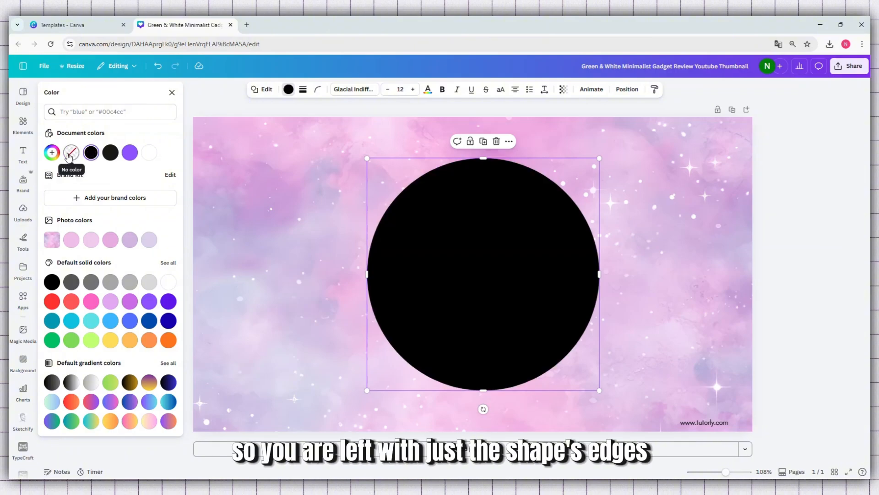
{"action": "left_click", "coordinate": [66, 156]}
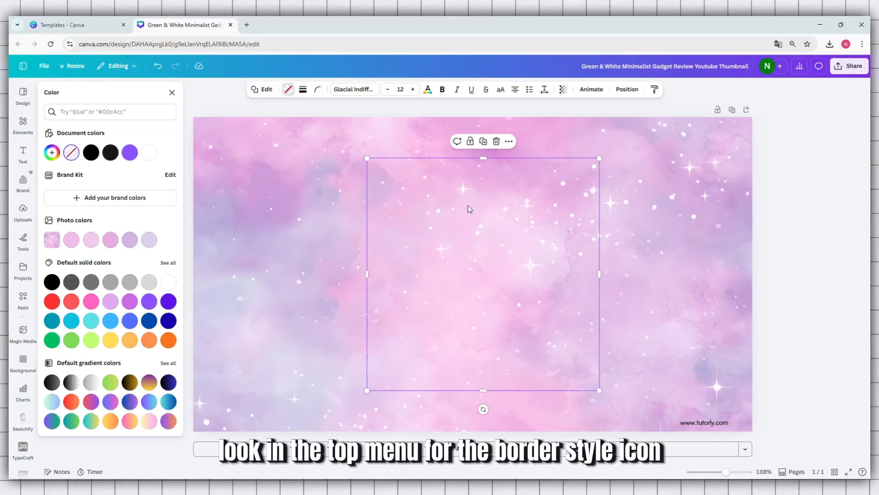
Step: Give the circle a solid outline with a stroke weight of 4, trying the dashed and dotted styles before returning to solid
{"action": "left_click", "coordinate": [304, 92]}
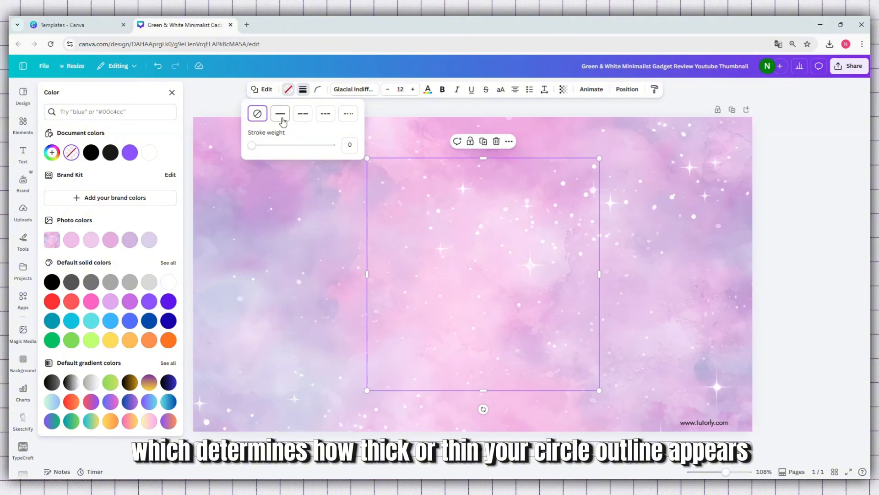
{"action": "left_click", "coordinate": [281, 117]}
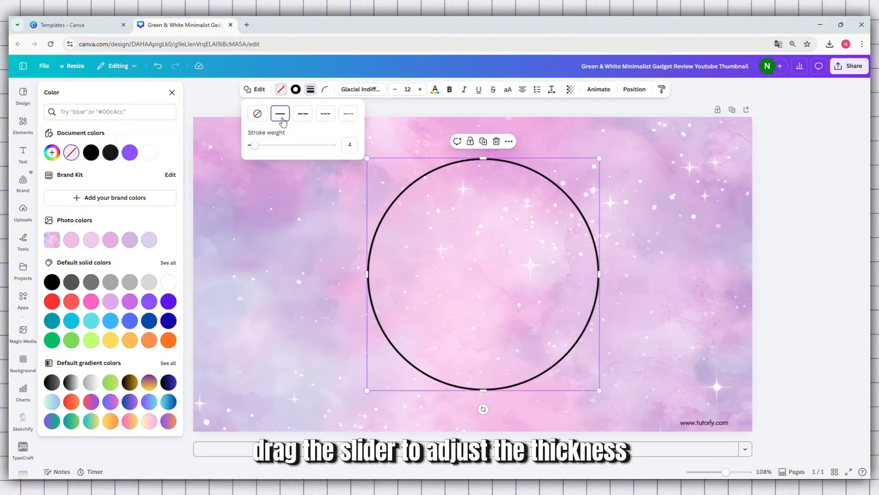
{"action": "left_click", "coordinate": [307, 118]}
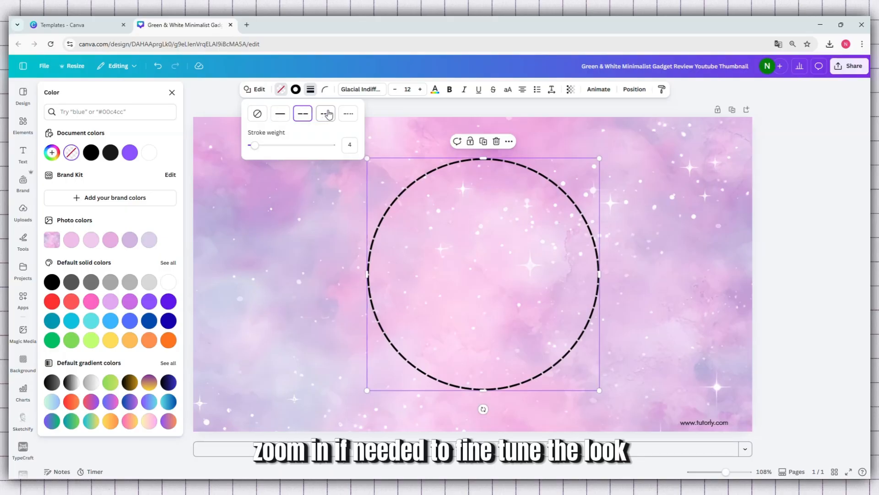
{"action": "left_click", "coordinate": [328, 114]}
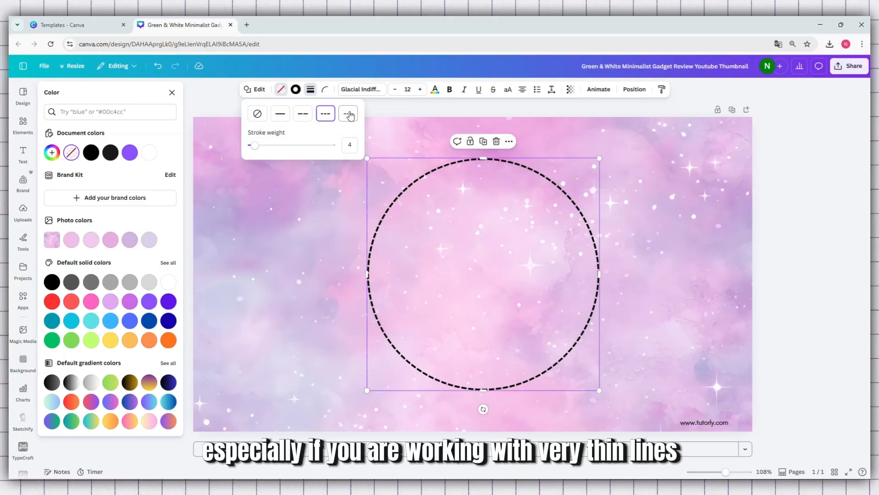
{"action": "left_click", "coordinate": [350, 115]}
{"action": "left_click", "coordinate": [280, 115]}
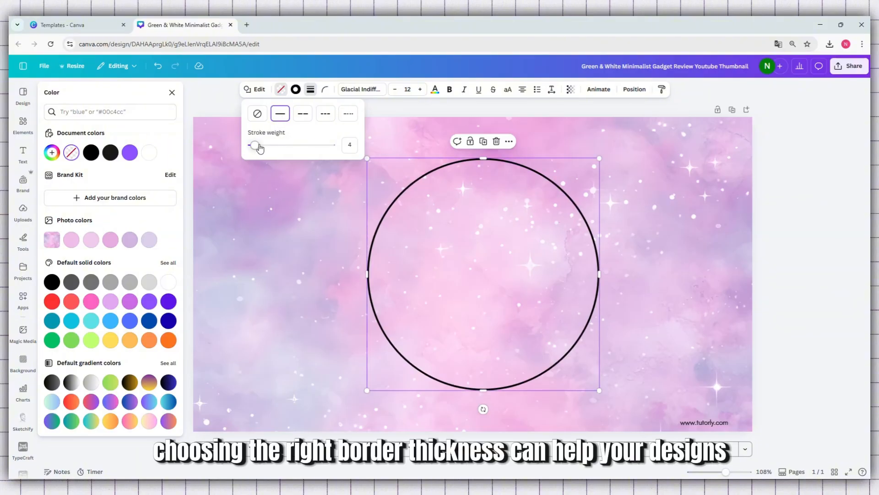
{"action": "mouse_move", "coordinate": [259, 148]}
{"action": "left_mouse_down"}
{"action": "mouse_move", "coordinate": [287, 147]}
{"action": "mouse_move", "coordinate": [256, 153]}
{"action": "left_mouse_up"}
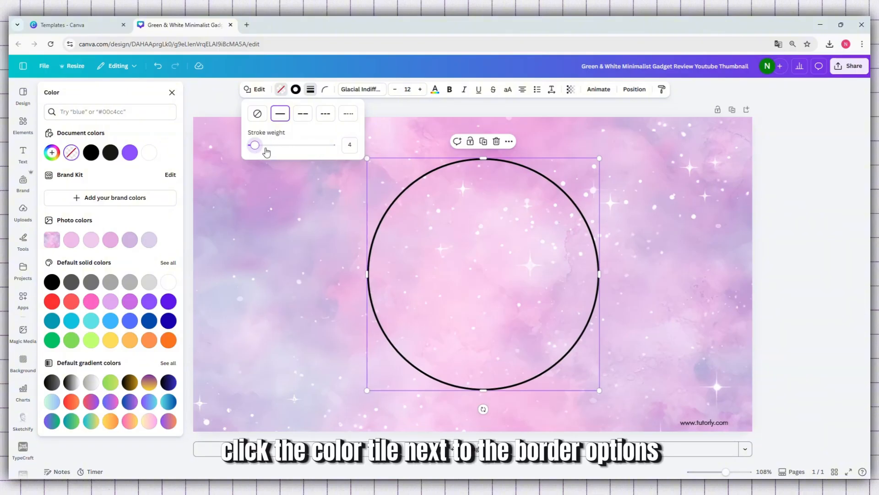
Step: Set the circle's stroke color to coral red from the default solid colors
{"action": "left_click", "coordinate": [296, 90]}
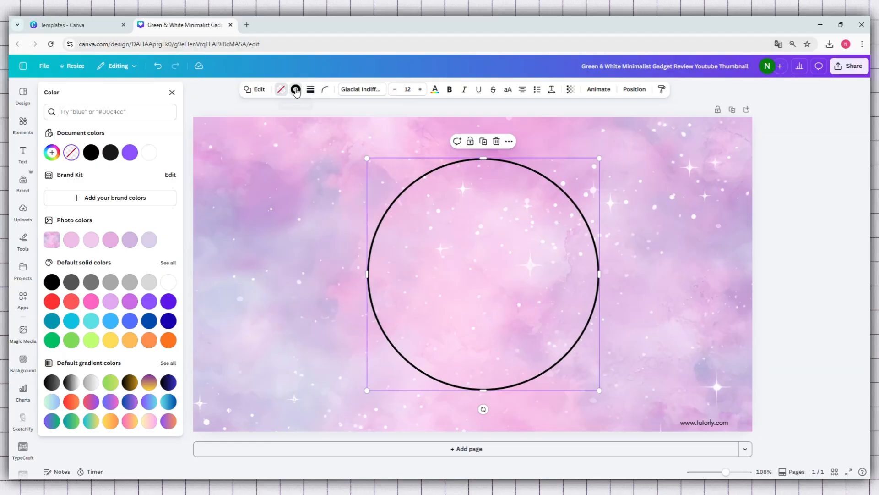
{"action": "left_click", "coordinate": [74, 303]}
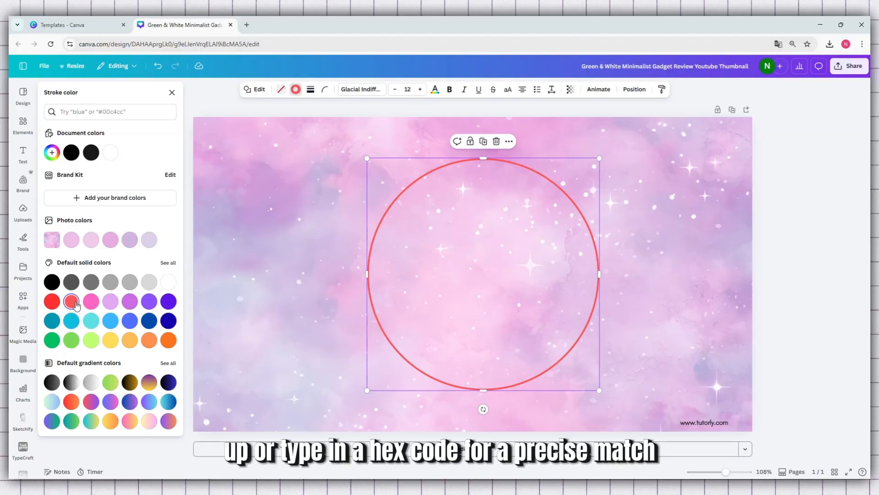
Step: Try yellow, light orange and orange from the default solid colors as the circle's stroke color
{"action": "left_click", "coordinate": [110, 340]}
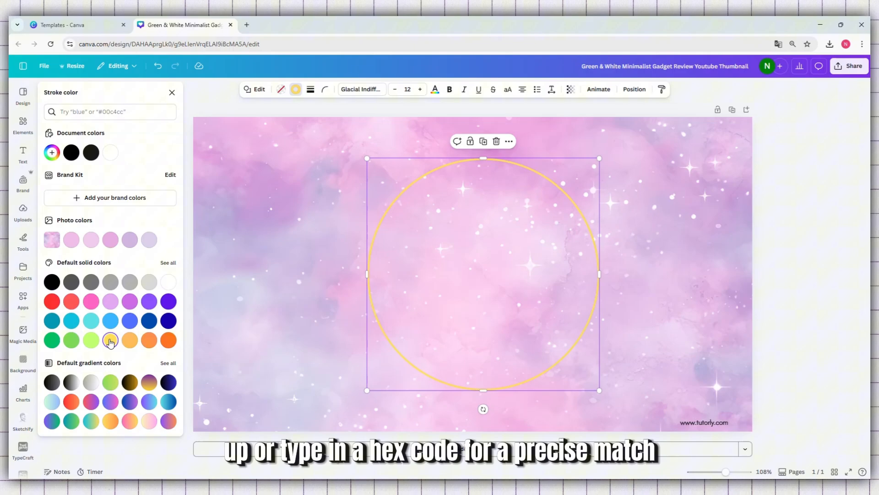
{"action": "left_click", "coordinate": [150, 339]}
{"action": "left_click", "coordinate": [169, 340]}
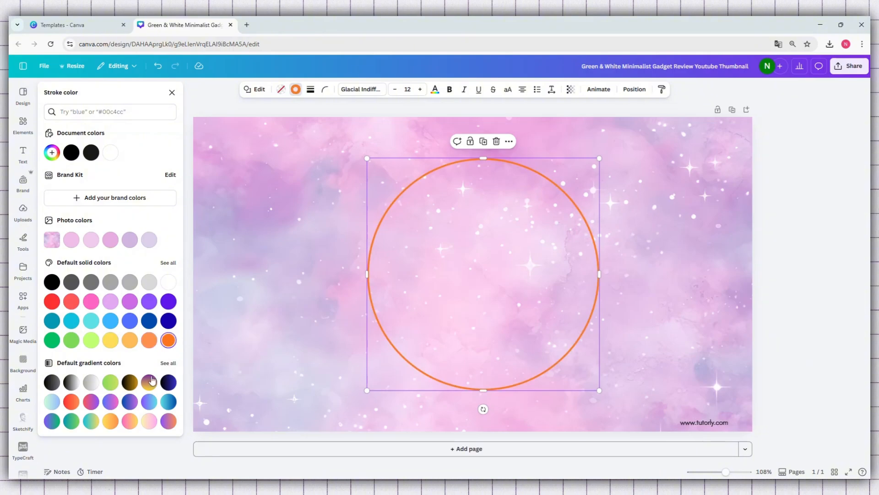
Step: Try the purple-to-yellow, black-to-gold, green, gray-to-white and black-to-white default gradients on the circle's stroke
{"action": "left_click", "coordinate": [148, 385]}
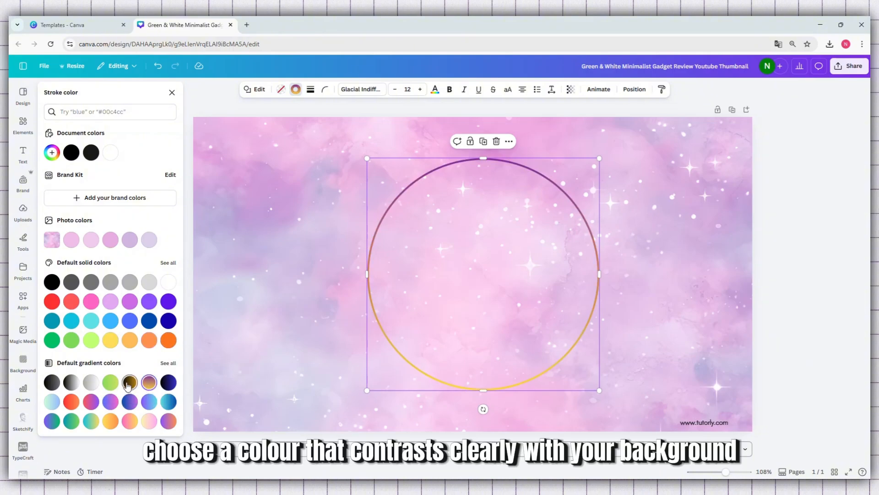
{"action": "left_click", "coordinate": [127, 385]}
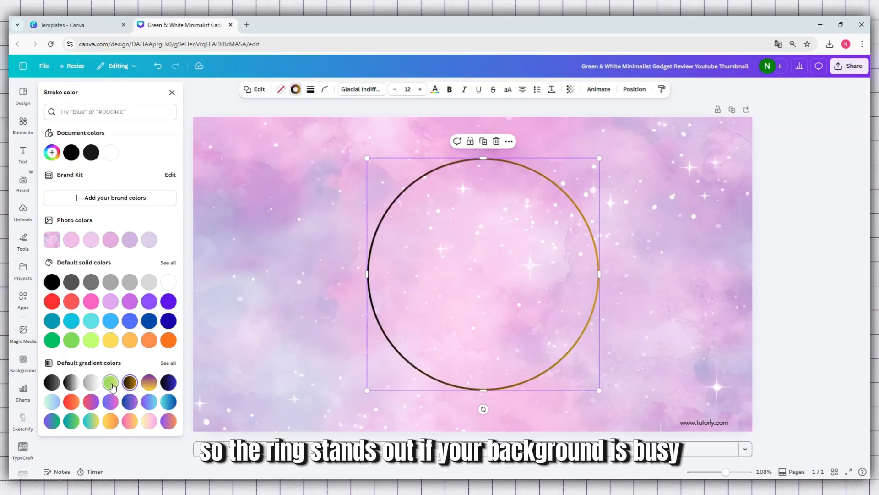
{"action": "left_click", "coordinate": [111, 384]}
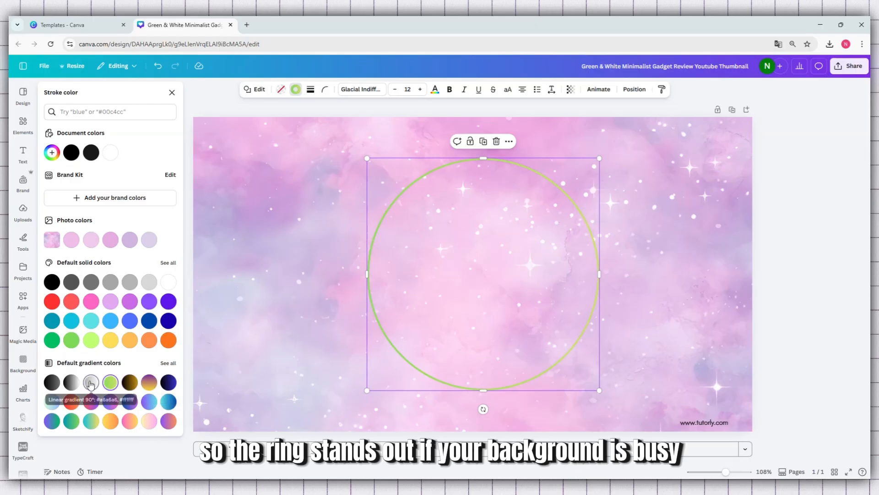
{"action": "left_click", "coordinate": [90, 383]}
{"action": "left_click", "coordinate": [72, 383]}
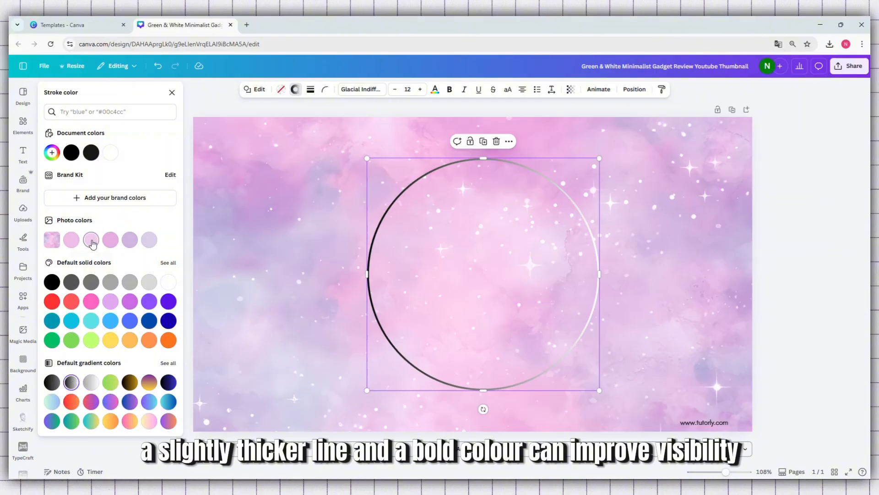
Step: Try cyan, violet and dark teal from the default solid colors as the circle's stroke color
{"action": "left_click", "coordinate": [71, 321]}
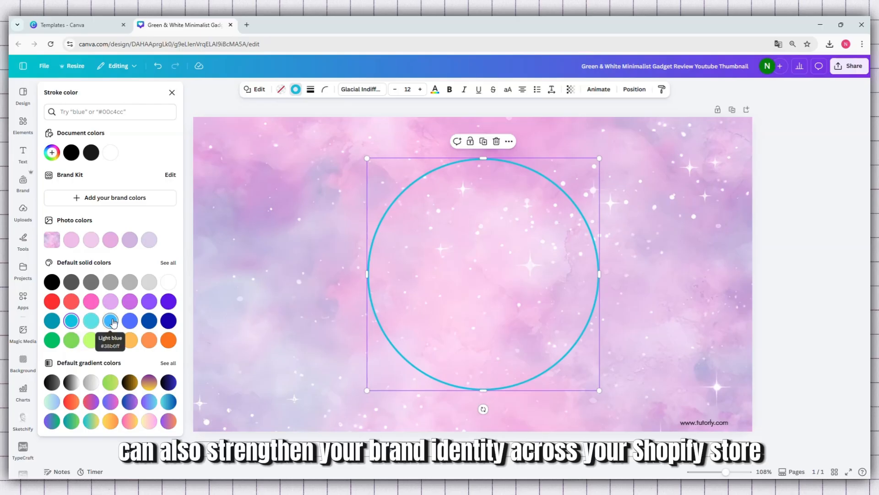
{"action": "left_click", "coordinate": [168, 322]}
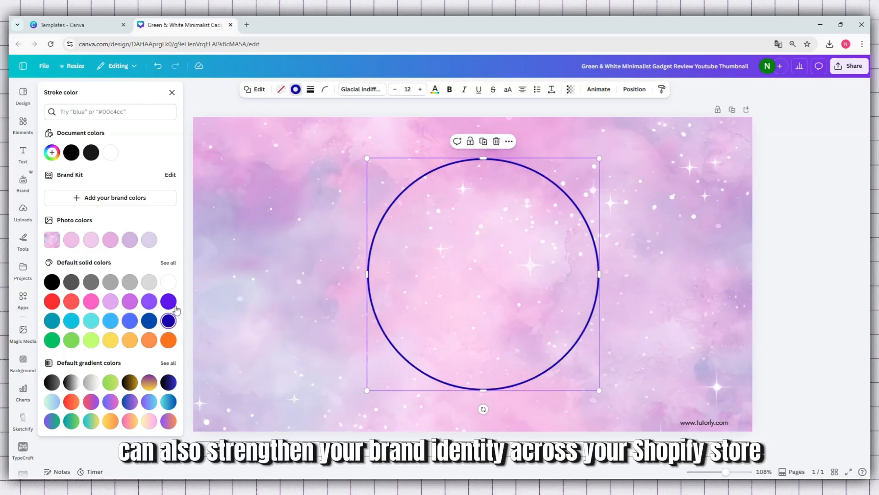
{"action": "left_click", "coordinate": [53, 324]}
Step: Try the long-dash, short-dash and dotted styles on the circle's outline, and return it to a solid line
{"action": "left_click", "coordinate": [311, 89]}
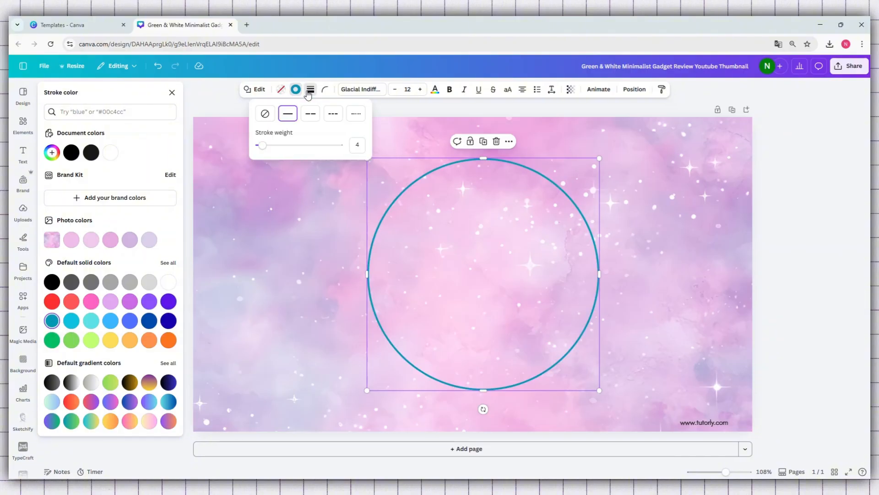
{"action": "left_click", "coordinate": [311, 115]}
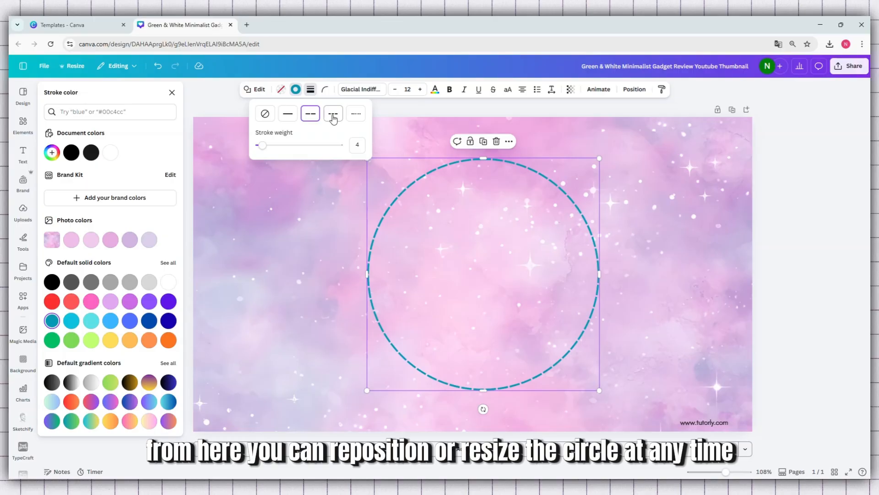
{"action": "left_click", "coordinate": [333, 117]}
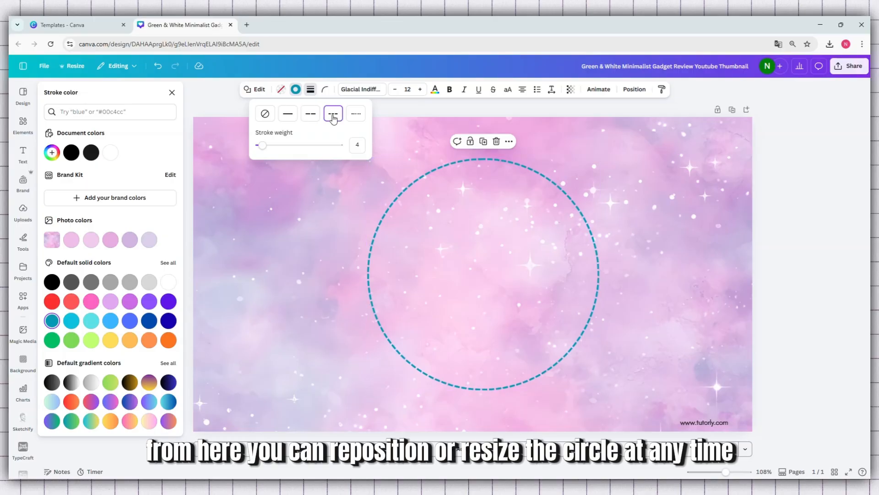
{"action": "left_click", "coordinate": [361, 115]}
{"action": "left_click_drag", "start_coordinate": [262, 150], "coordinate": [262, 150]}
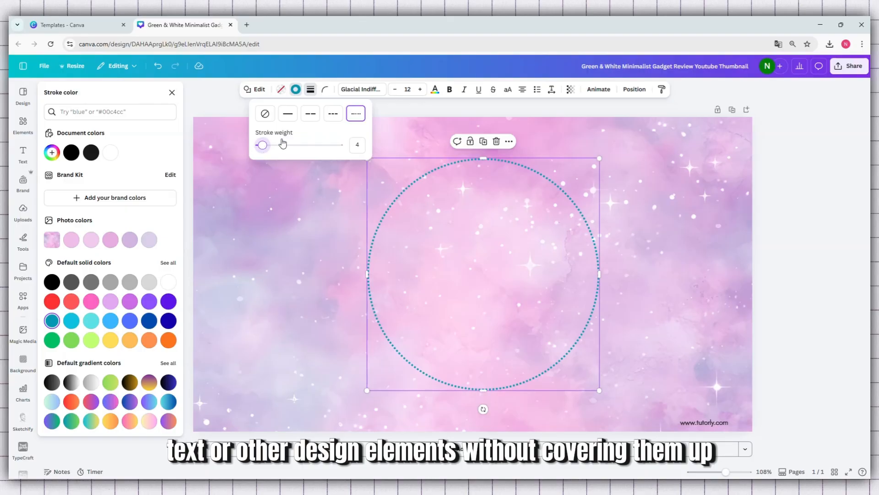
{"action": "left_click", "coordinate": [289, 115]}
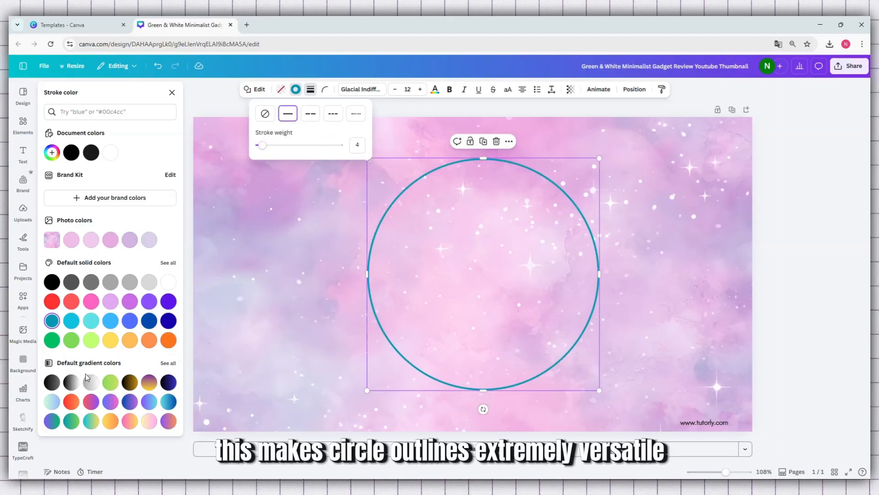
Step: Apply the metallic gold gradient from the full gradient set to the circle's stroke, and place the circle, scaled down, in the design's left half
{"action": "left_click", "coordinate": [164, 368]}
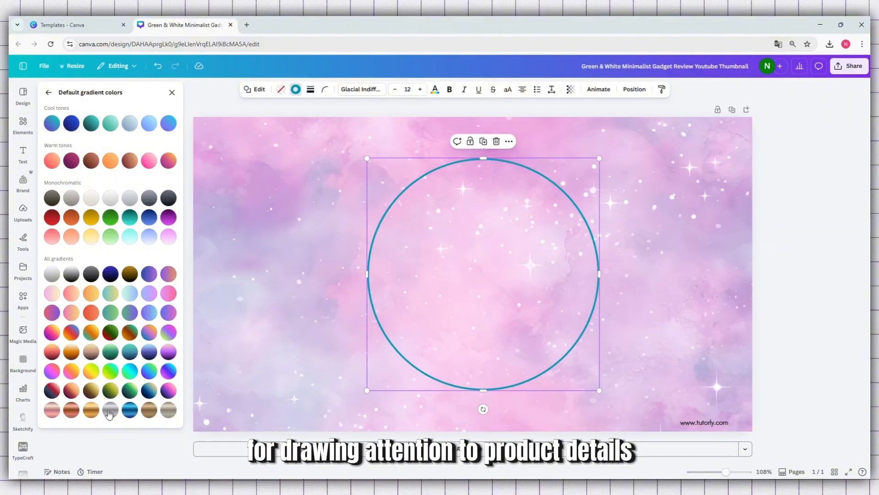
{"action": "left_click", "coordinate": [91, 409]}
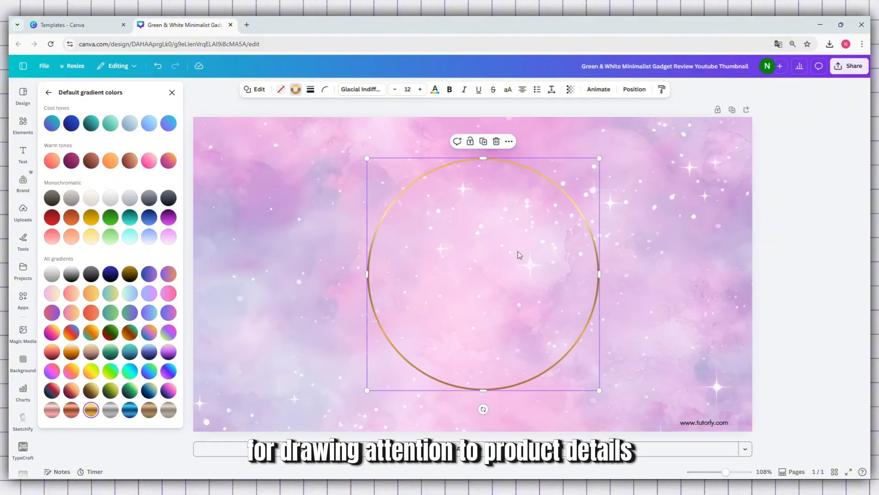
{"action": "left_click_drag", "start_coordinate": [600, 157], "coordinate": [563, 196]}
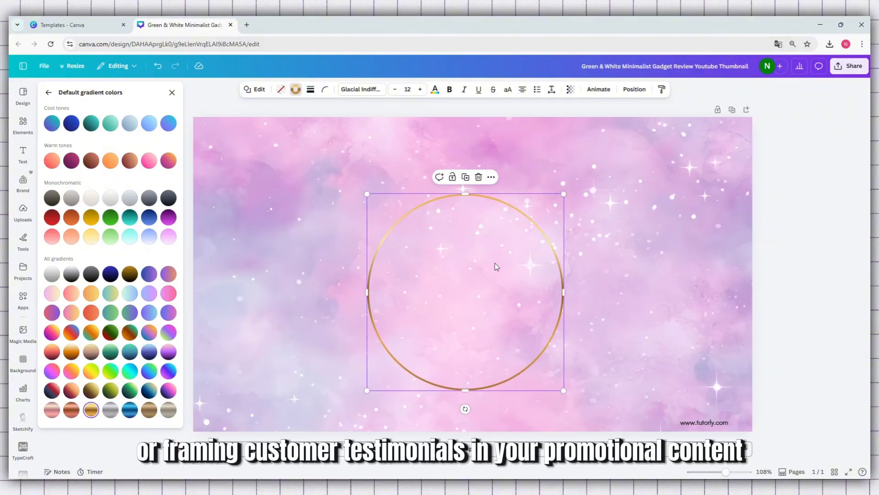
{"action": "left_click_drag", "start_coordinate": [479, 278], "coordinate": [385, 261]}
Step: Copy the gold ring and paste a duplicate, placing it beside the original in the right half of the design
{"action": "right_click", "coordinate": [370, 265]}
{"action": "left_click", "coordinate": [406, 242]}
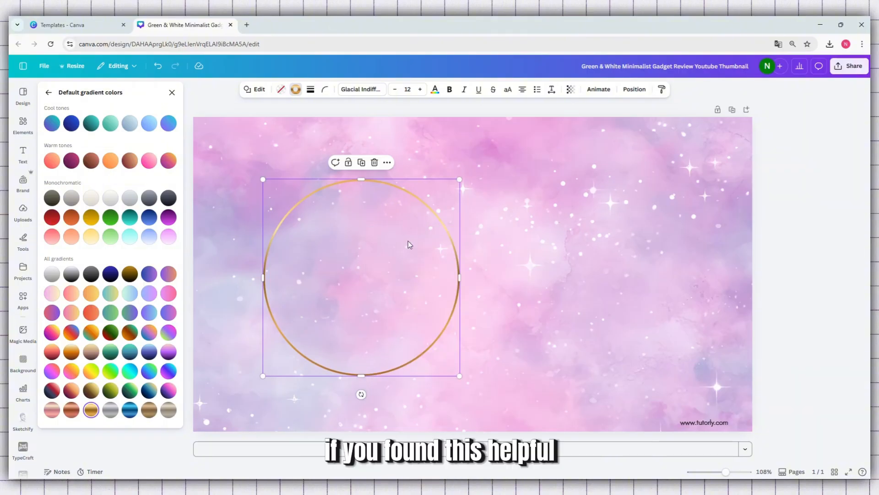
{"action": "right_click", "coordinate": [555, 240]}
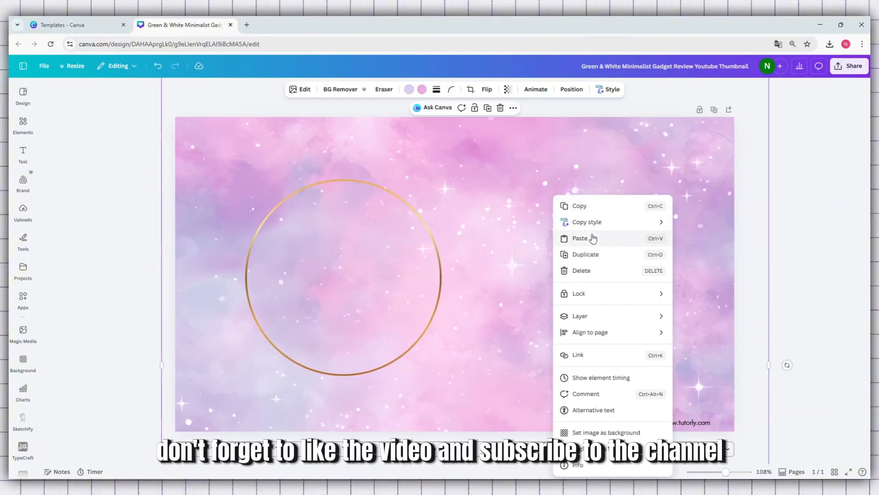
{"action": "left_click", "coordinate": [589, 238]}
{"action": "left_click_drag", "start_coordinate": [422, 276], "coordinate": [609, 268]}
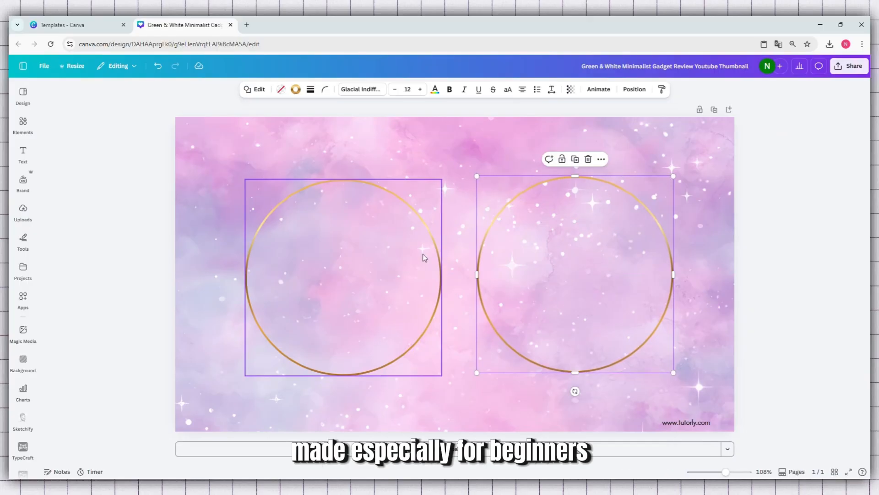
{"action": "left_click", "coordinate": [497, 406]}
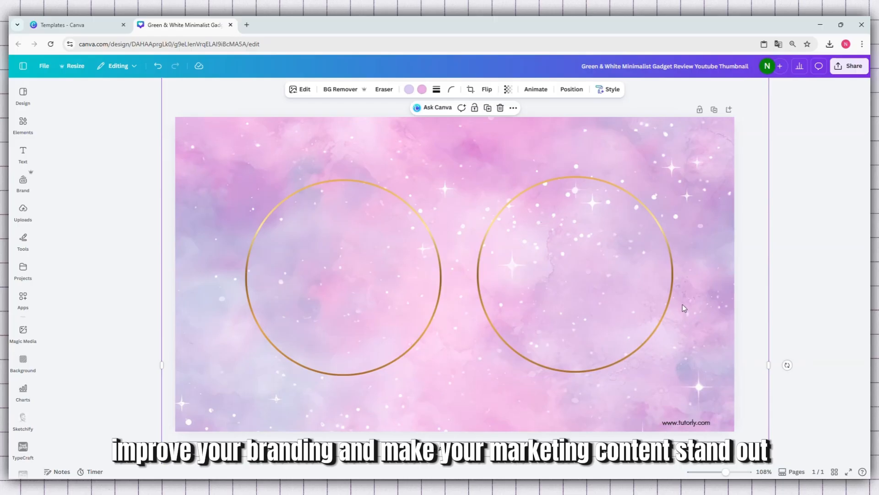
Step: Move the left gold ring up slightly to align it vertically with the right ring, and deselect it
{"action": "left_click", "coordinate": [375, 307]}
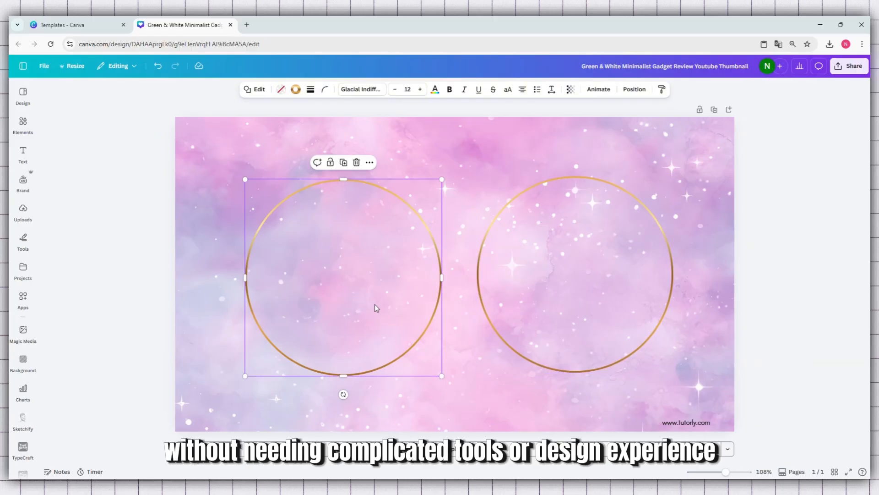
{"action": "left_click_drag", "start_coordinate": [375, 304], "coordinate": [374, 298]}
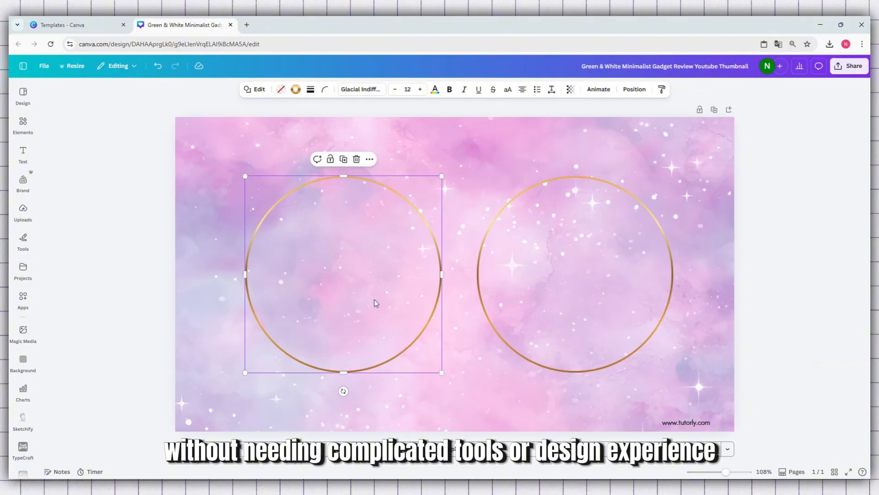
{"action": "left_click", "coordinate": [510, 393]}
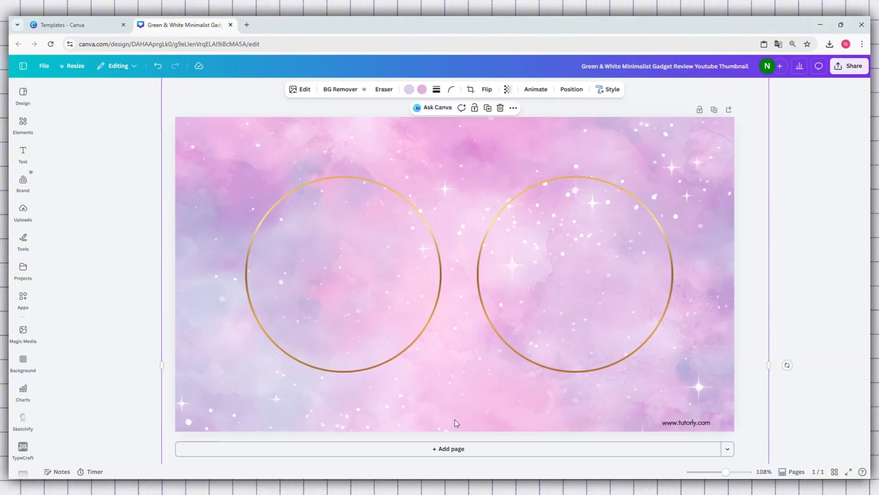